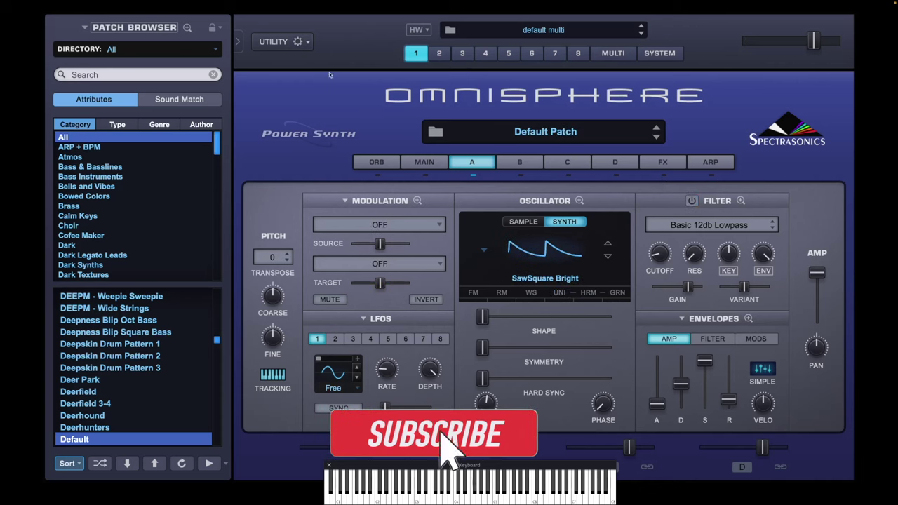
- Reset the patch with Initialize Patch from the Utility menu and show the Layer A page
{"action": "left_click", "coordinate": [298, 42]}
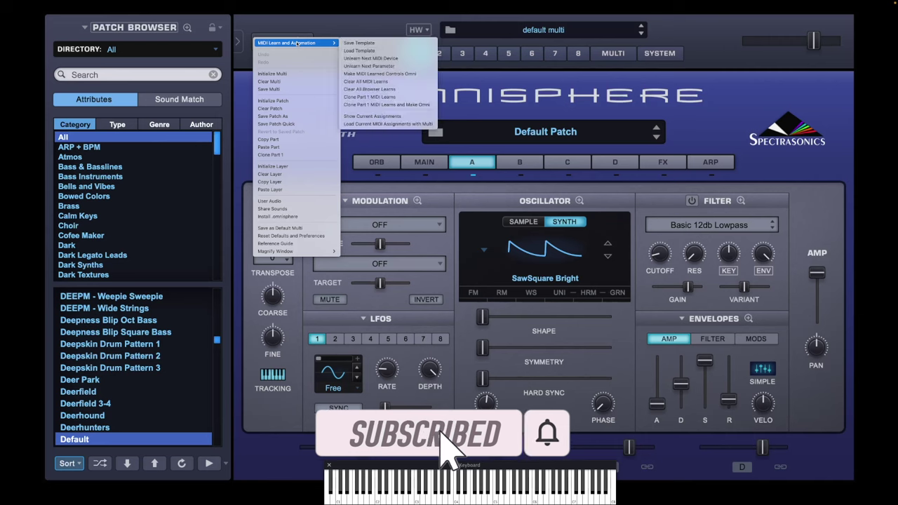
{"action": "left_click", "coordinate": [298, 91]}
{"action": "left_click", "coordinate": [301, 41]}
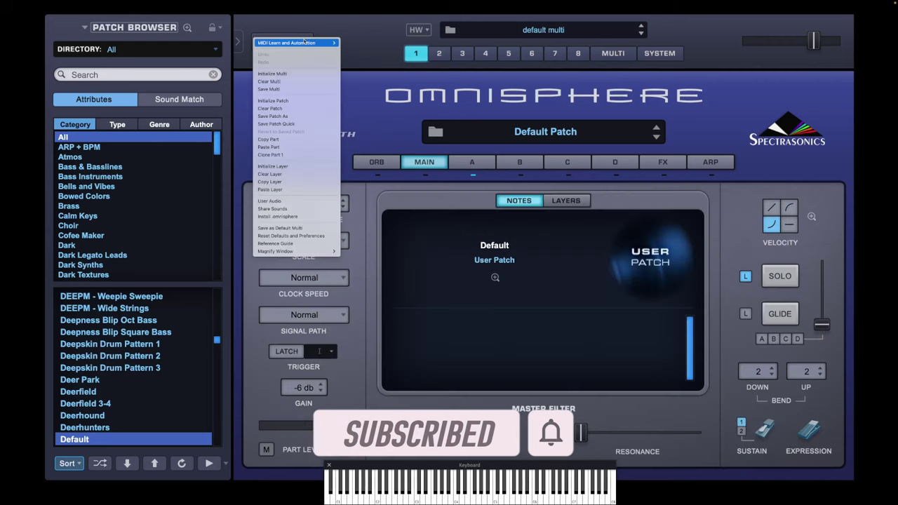
{"action": "left_click", "coordinate": [287, 101]}
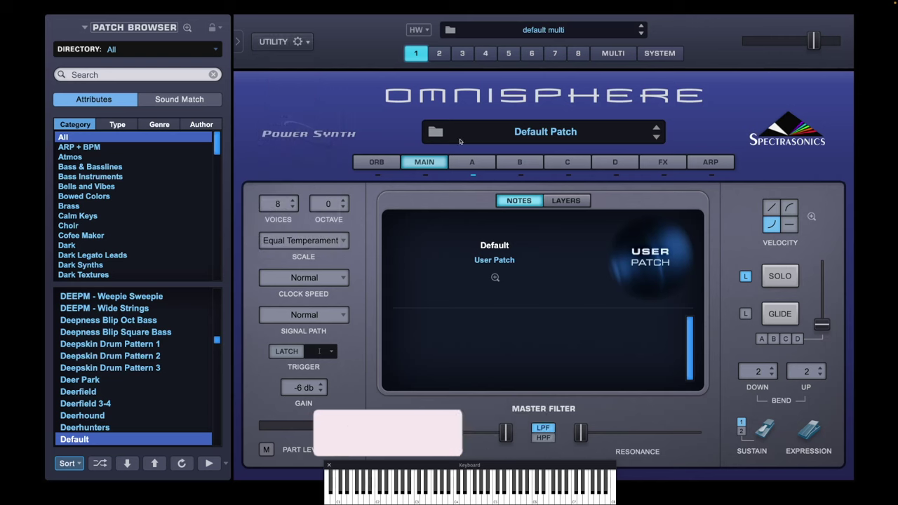
{"action": "left_click", "coordinate": [479, 164]}
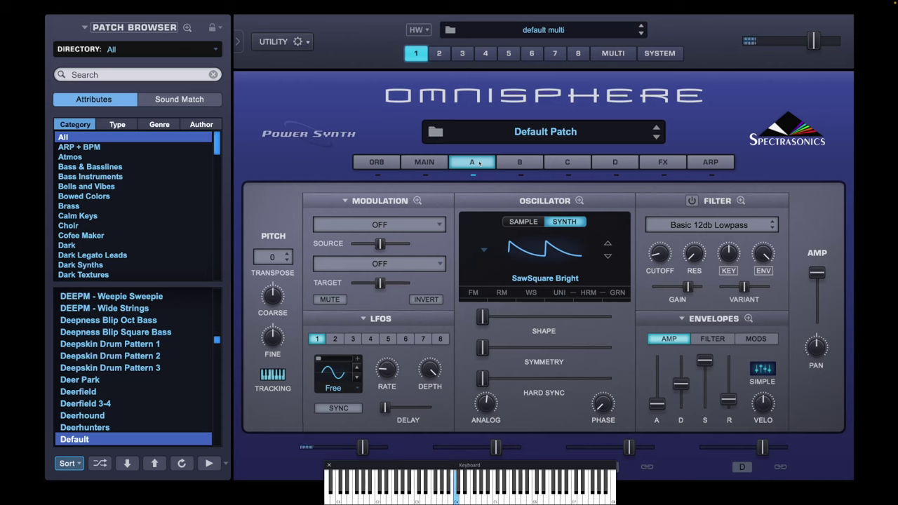
- Switch Layer A's oscillator to SawSquare Fat and enable its filter with resonance at 0.170
{"action": "left_click", "coordinate": [540, 268]}
{"action": "left_click", "coordinate": [514, 271]}
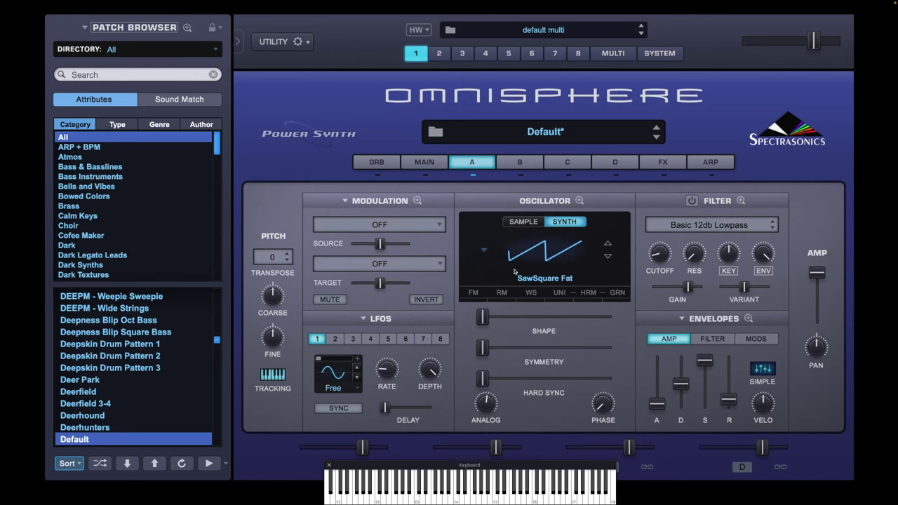
{"action": "left_click", "coordinate": [693, 201]}
{"action": "mouse_move", "coordinate": [698, 258]}
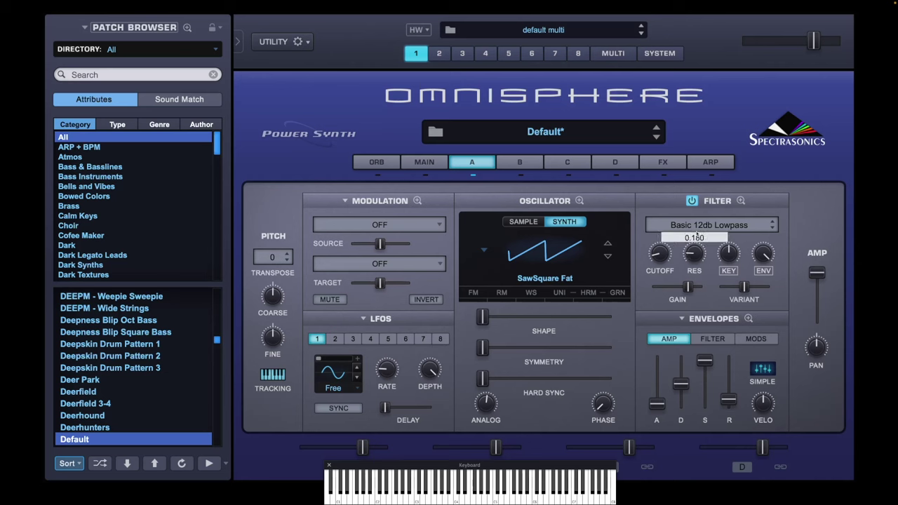
{"action": "scroll", "coordinate": [695, 238], "scroll_direction": "down", "scroll_amount": 1}
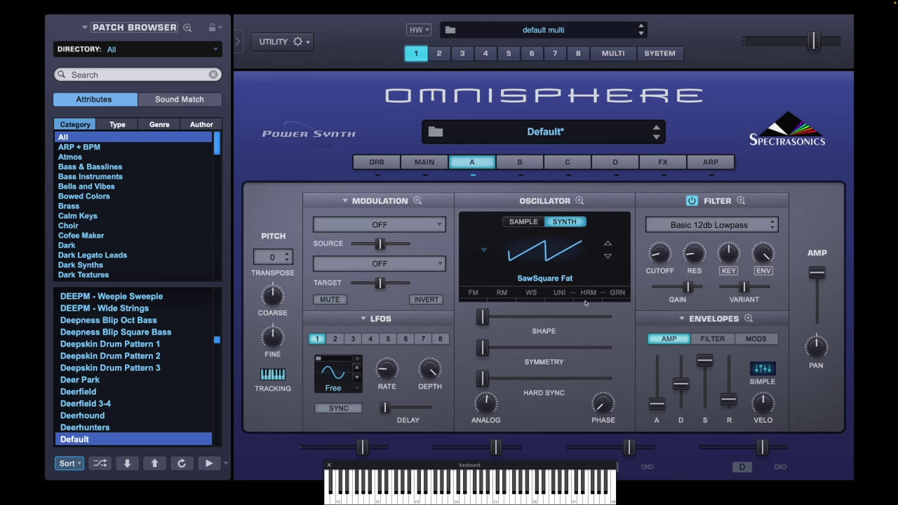
- Enable unison on Layer A's oscillator, one octave down, with depth about 0.417
{"action": "left_click", "coordinate": [560, 293]}
{"action": "left_click", "coordinate": [503, 243]}
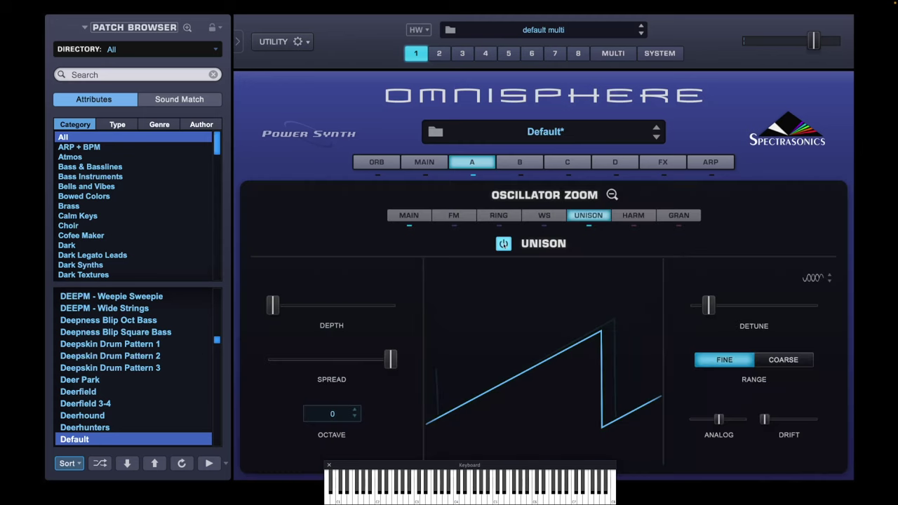
{"action": "left_click", "coordinate": [356, 416]}
{"action": "left_click_drag", "start_coordinate": [279, 308], "coordinate": [332, 308]}
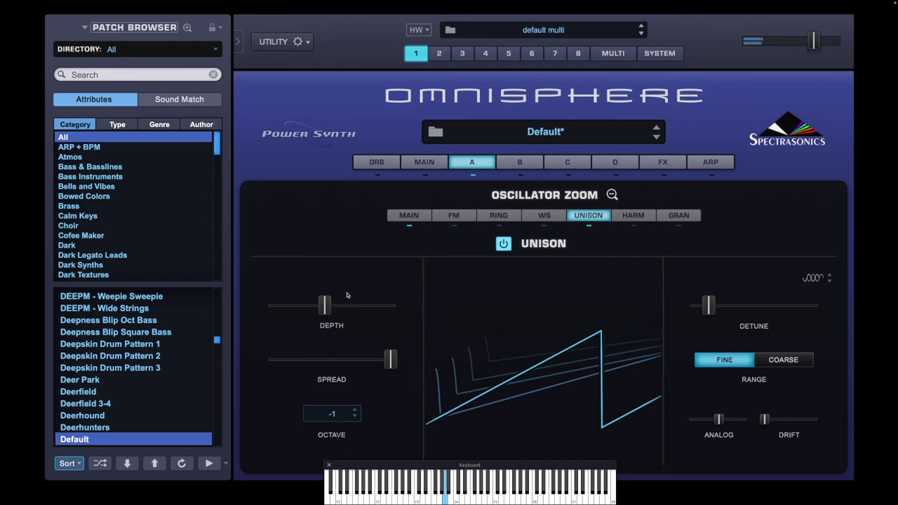
{"action": "left_click", "coordinate": [612, 194]}
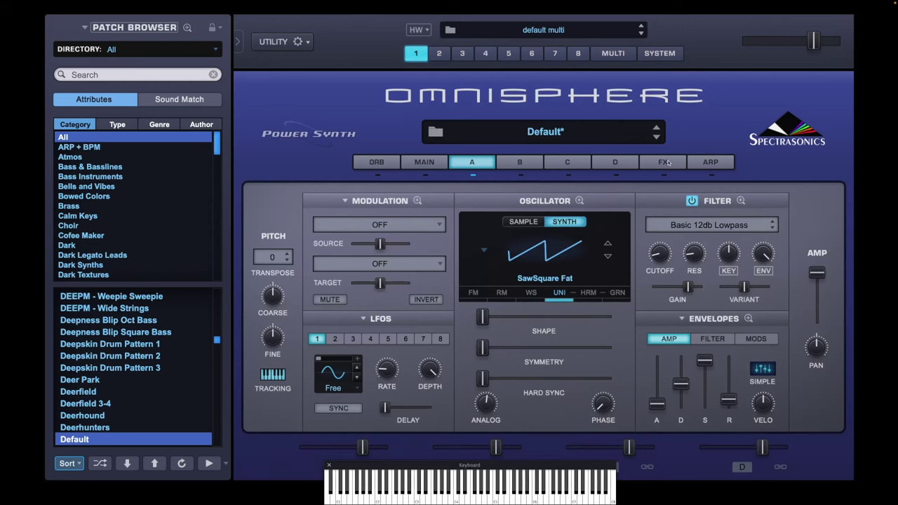
- Load Creative > Innerspace into the first Common FX slot and lower its mix slightly
{"action": "left_click", "coordinate": [668, 163]}
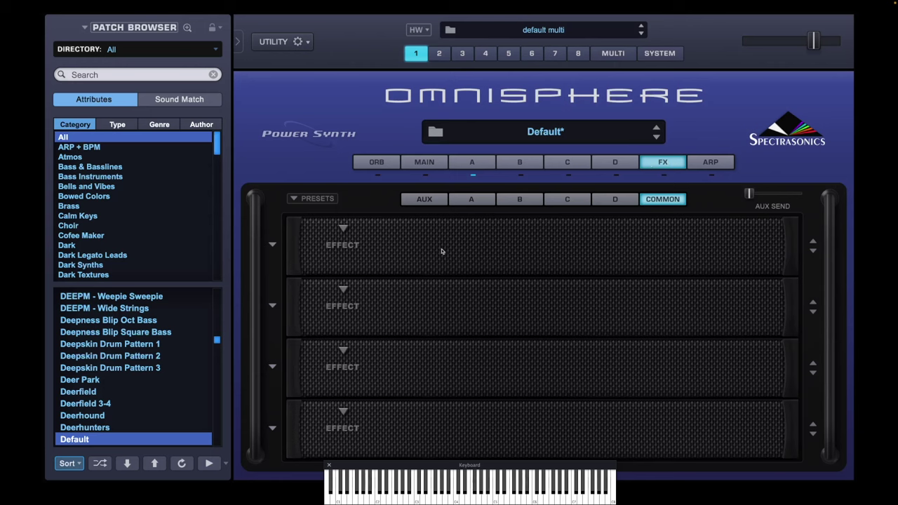
{"action": "left_click", "coordinate": [343, 229]}
{"action": "mouse_move", "coordinate": [361, 304]}
{"action": "mouse_move", "coordinate": [362, 289]}
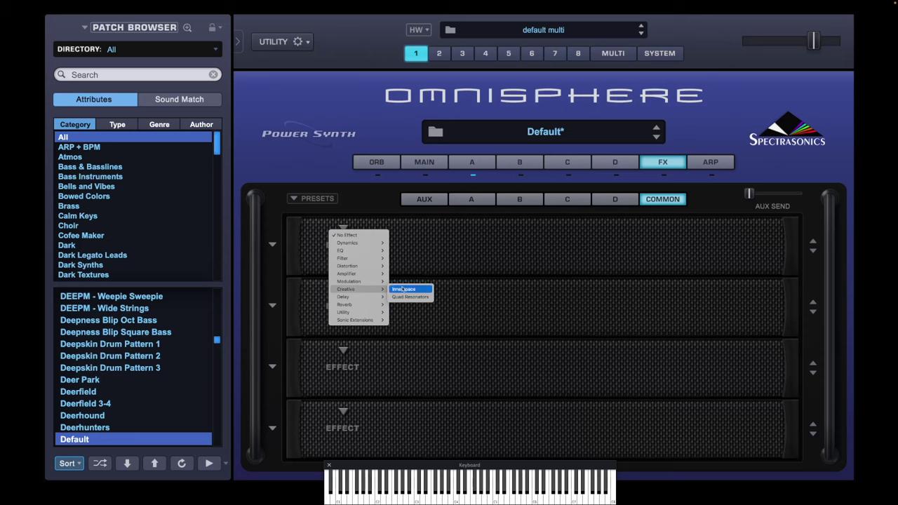
{"action": "left_click", "coordinate": [404, 289]}
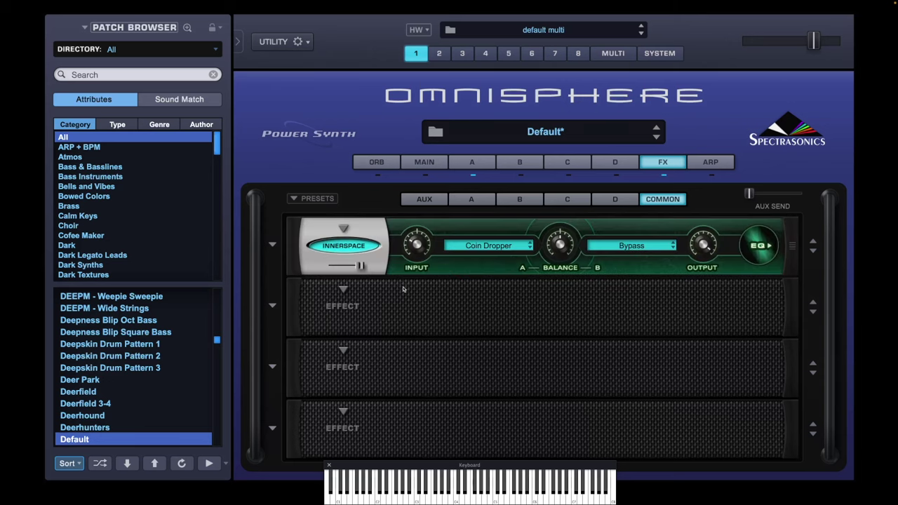
{"action": "left_click_drag", "start_coordinate": [360, 266], "coordinate": [344, 265]}
- Set Innerspace's A source to Streamsonic Drops 2 and its B source to Noise Machine
{"action": "left_click", "coordinate": [485, 246]}
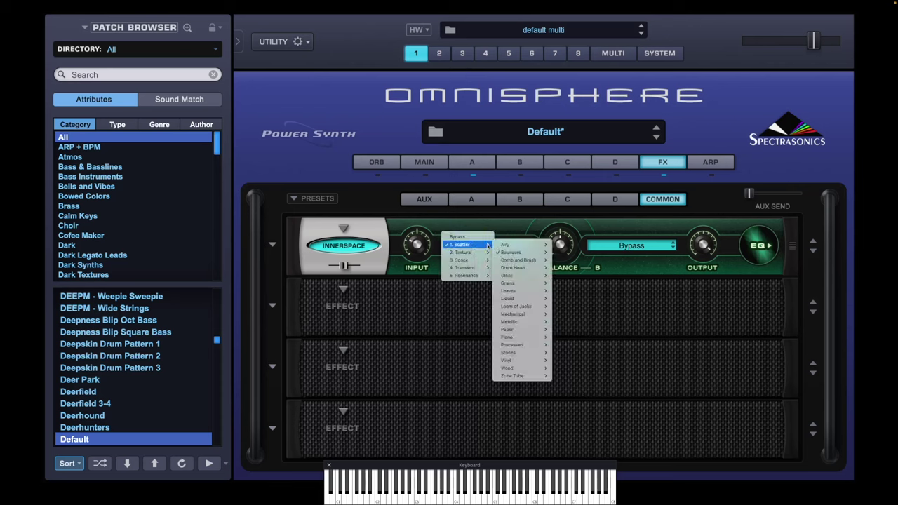
{"action": "mouse_move", "coordinate": [522, 299]}
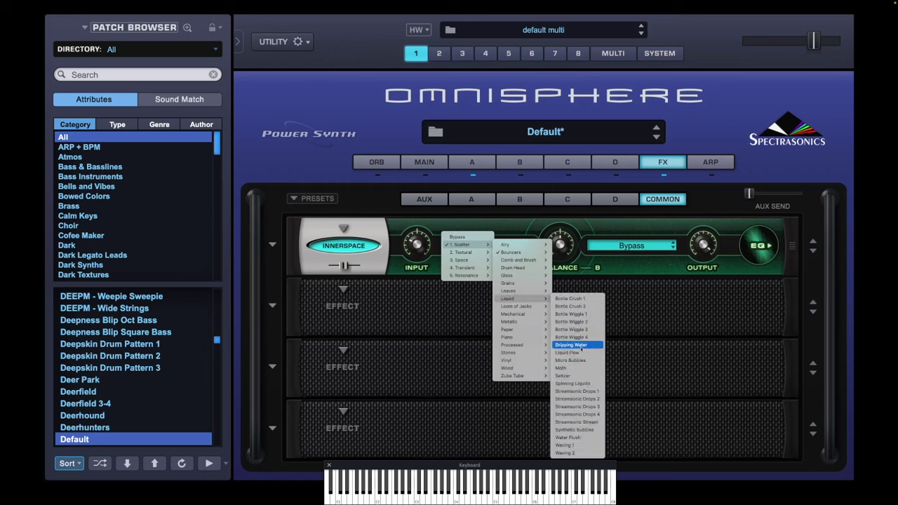
{"action": "left_click", "coordinate": [578, 398]}
{"action": "left_click", "coordinate": [633, 252]}
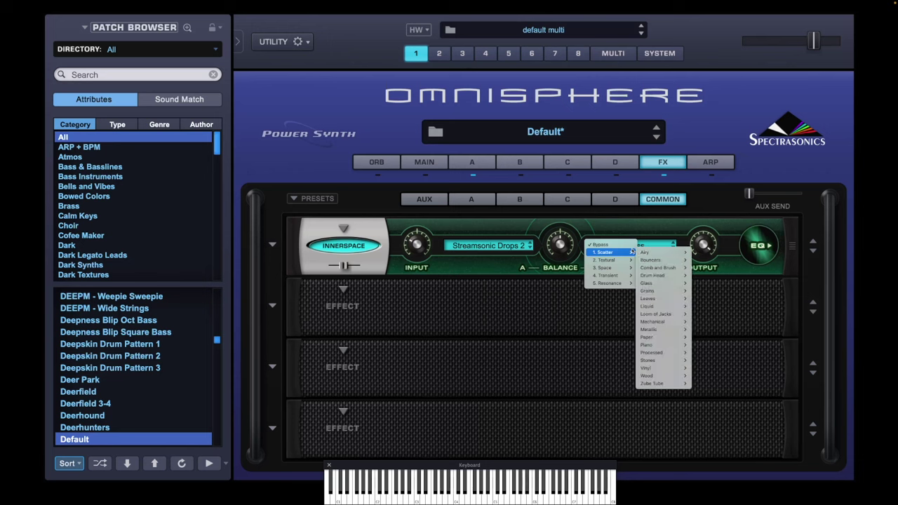
{"action": "mouse_move", "coordinate": [646, 252]}
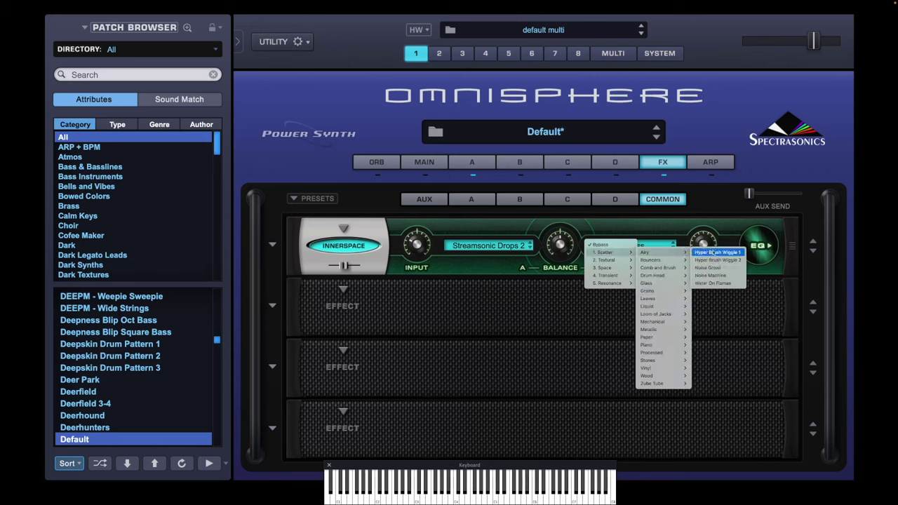
{"action": "left_click", "coordinate": [712, 275]}
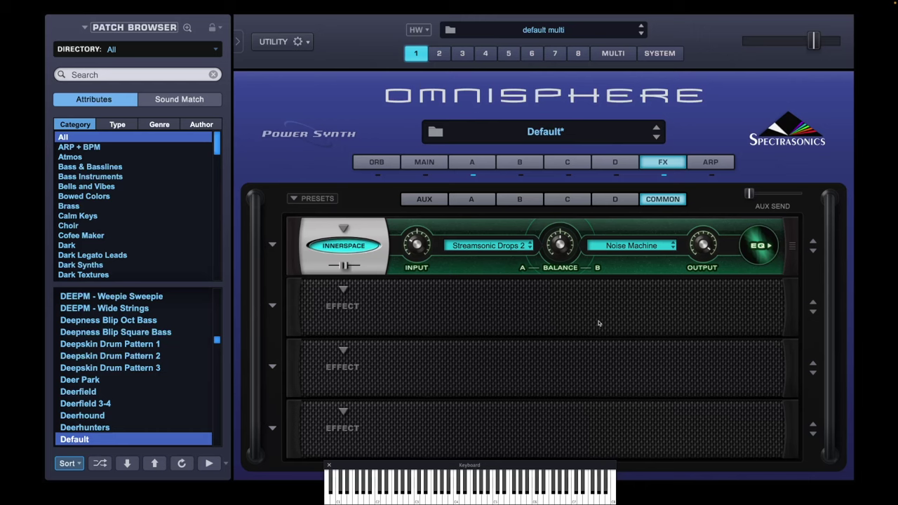
- Compare the effect bypassed, then set output to 2.68 dB and balance to about 0.39
{"action": "left_click", "coordinate": [356, 247]}
{"action": "left_click", "coordinate": [355, 247]}
{"action": "left_click_drag", "start_coordinate": [710, 248], "coordinate": [709, 265]}
{"action": "left_click_drag", "start_coordinate": [562, 244], "coordinate": [561, 259]}
- Route an LFO to the Innerspace Balance with Modulate with LFO
{"action": "right_click", "coordinate": [559, 244]}
{"action": "mouse_move", "coordinate": [596, 261]}
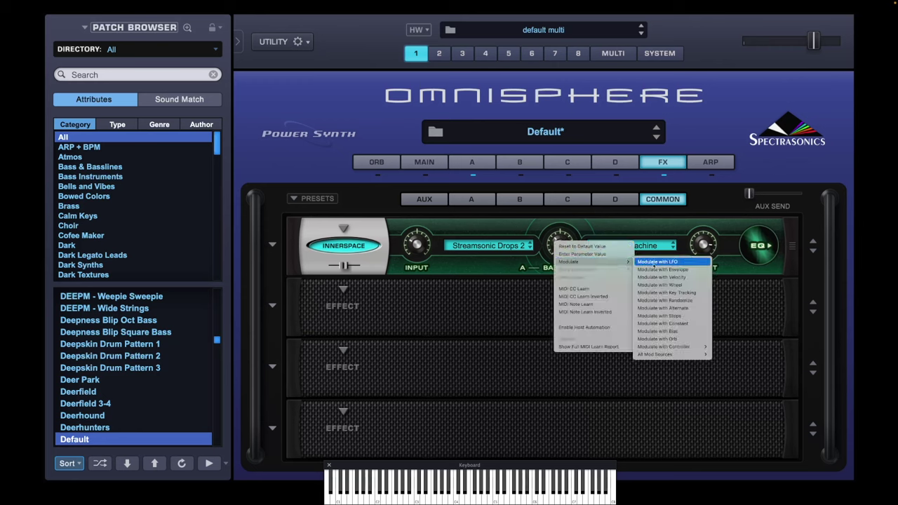
{"action": "left_click", "coordinate": [659, 262]}
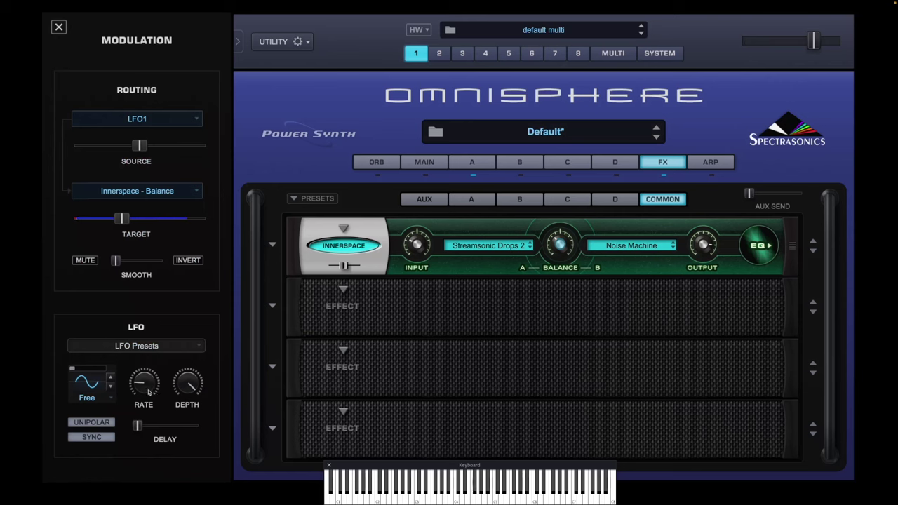
- Set LFO1 to 0.22 Hz with more smoothing, depth 0.865 and amount 0.144
{"action": "mouse_move", "coordinate": [144, 395]}
{"action": "left_click_drag", "start_coordinate": [143, 395], "coordinate": [144, 392]}
{"action": "left_click_drag", "start_coordinate": [115, 261], "coordinate": [158, 261]}
{"action": "left_click_drag", "start_coordinate": [188, 382], "coordinate": [189, 435]}
{"action": "left_click_drag", "start_coordinate": [140, 145], "coordinate": [97, 146]}
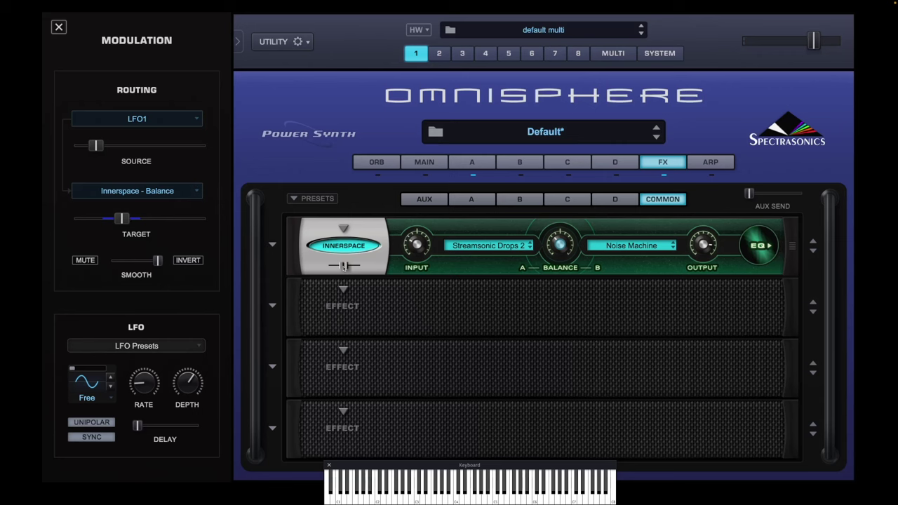
- Route LFO1 to the Innerspace Mix and set its modulation amount to 0.259
{"action": "right_click", "coordinate": [343, 266]}
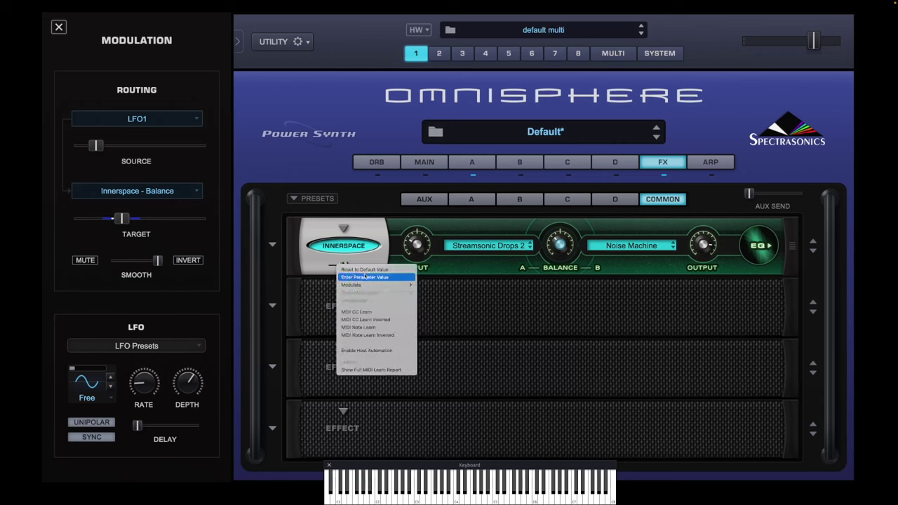
{"action": "mouse_move", "coordinate": [366, 285]}
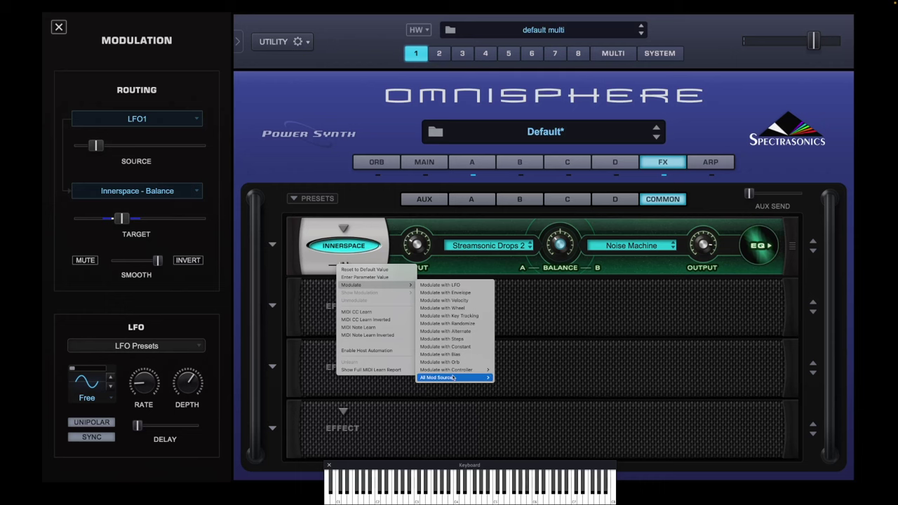
{"action": "mouse_move", "coordinate": [455, 377]}
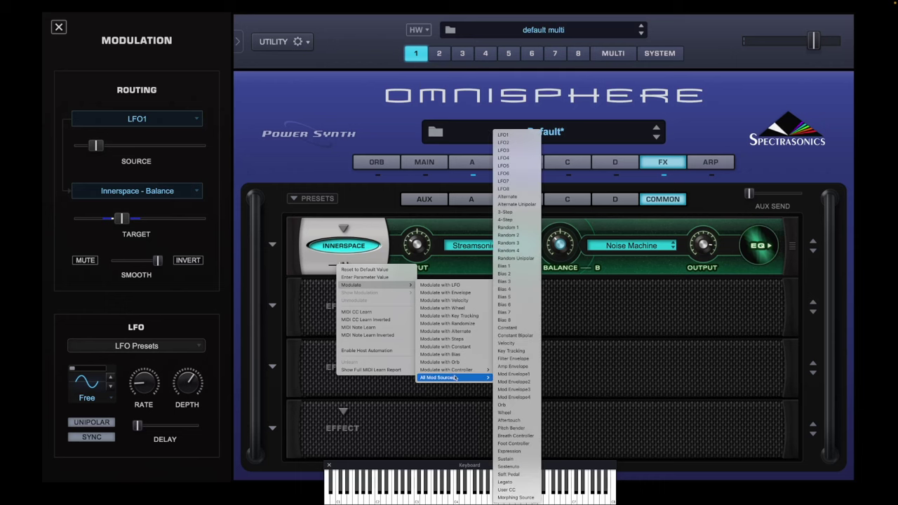
{"action": "left_click", "coordinate": [515, 136]}
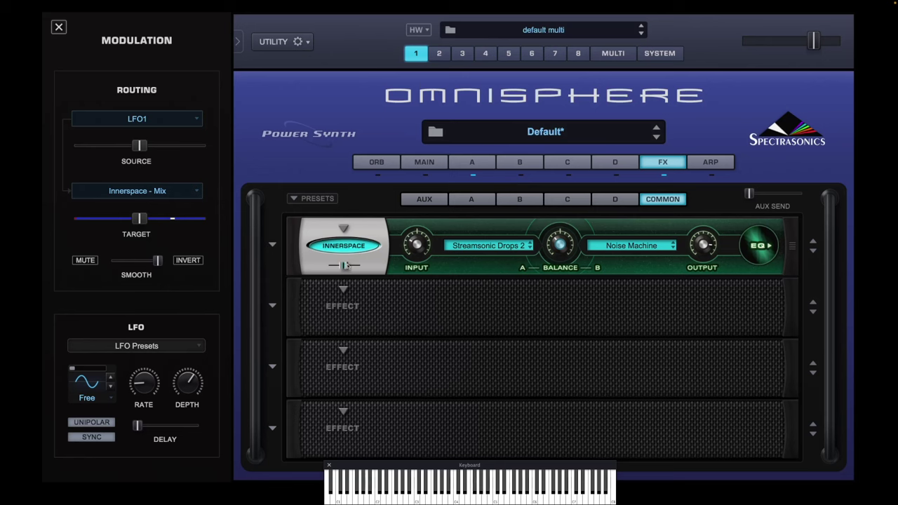
{"action": "left_click_drag", "start_coordinate": [140, 145], "coordinate": [96, 150]}
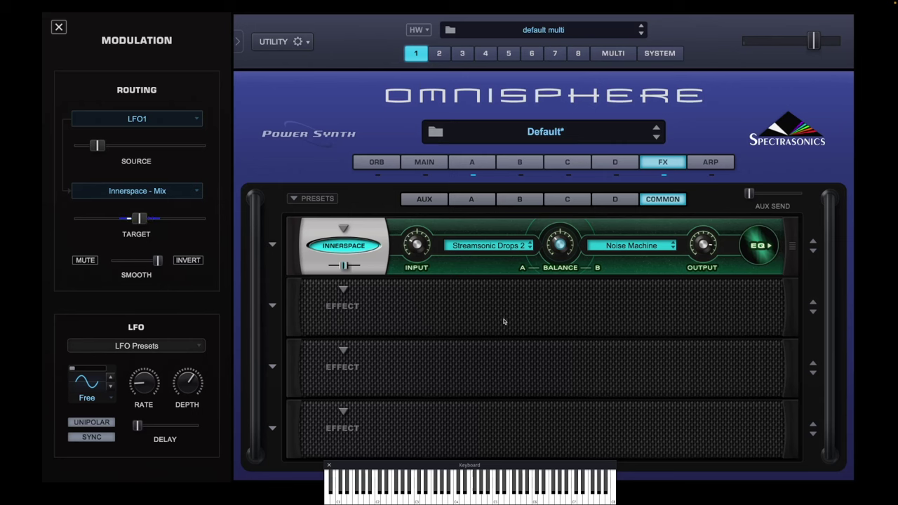
- Load Innerspace into the second FX slot and apply its Crackle and Hum preset
{"action": "left_click", "coordinate": [344, 290]}
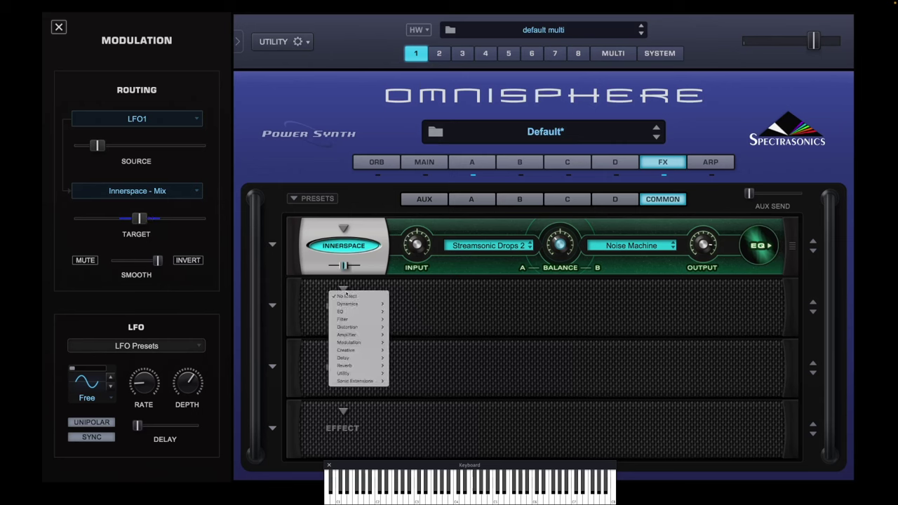
{"action": "mouse_move", "coordinate": [361, 350]}
{"action": "left_click", "coordinate": [414, 350]}
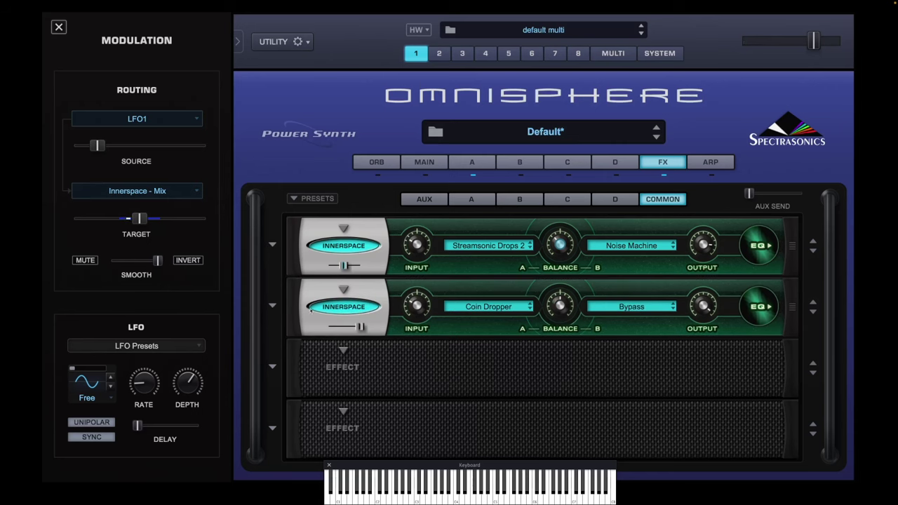
{"action": "left_click", "coordinate": [273, 307]}
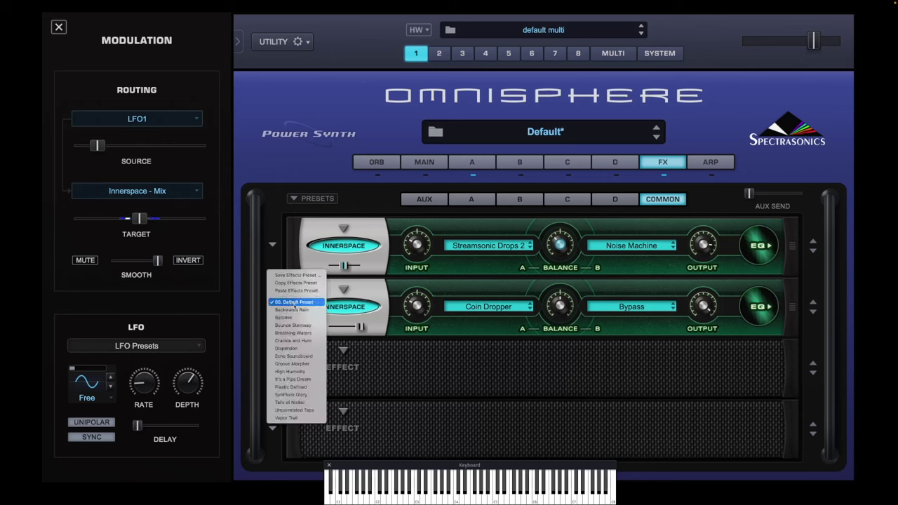
{"action": "left_click", "coordinate": [301, 341]}
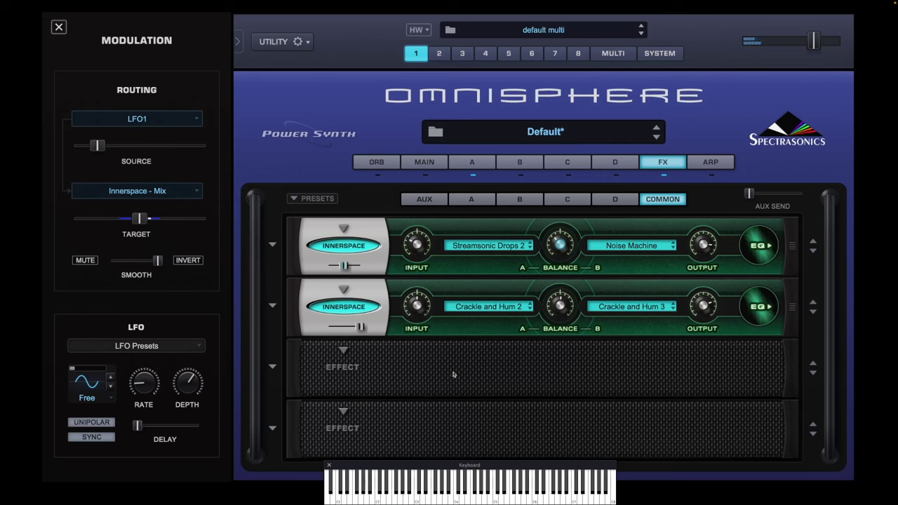
- Bypass the second Innerspace at 4.13 dB output; cut the first's 5k and 10k EQ about 6 dB
{"action": "left_click_drag", "start_coordinate": [710, 318], "coordinate": [711, 293]}
{"action": "left_click", "coordinate": [355, 307]}
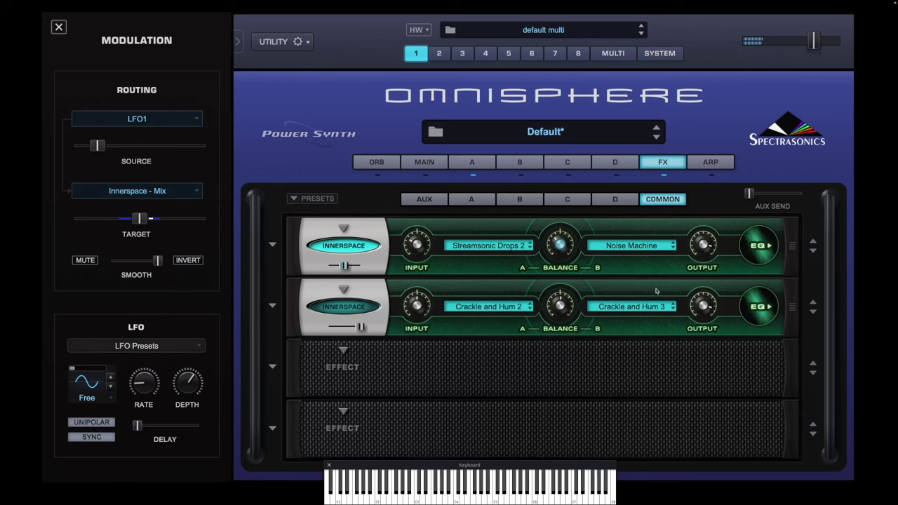
{"action": "left_click", "coordinate": [758, 255]}
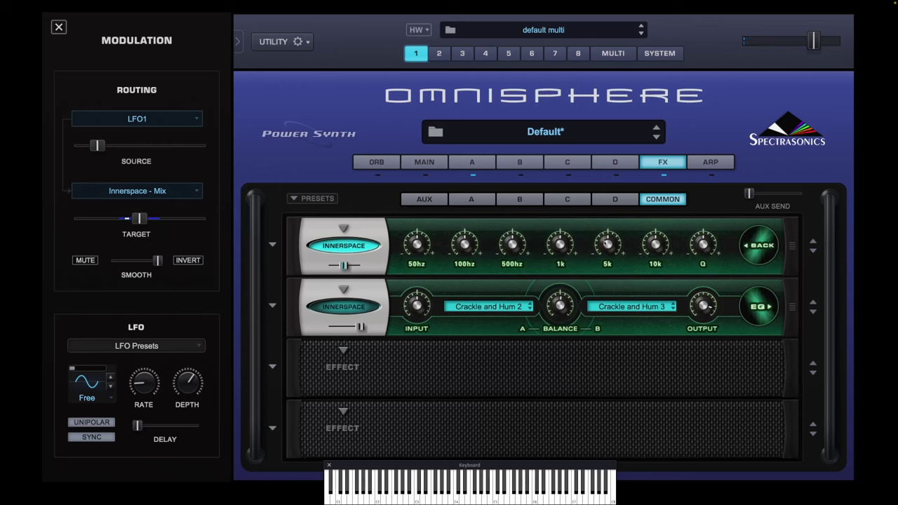
{"action": "left_click_drag", "start_coordinate": [605, 250], "coordinate": [603, 264]}
{"action": "left_click_drag", "start_coordinate": [664, 239], "coordinate": [715, 230]}
- Return the first Innerspace to its main controls and re-enable the second Innerspace
{"action": "left_click", "coordinate": [758, 247]}
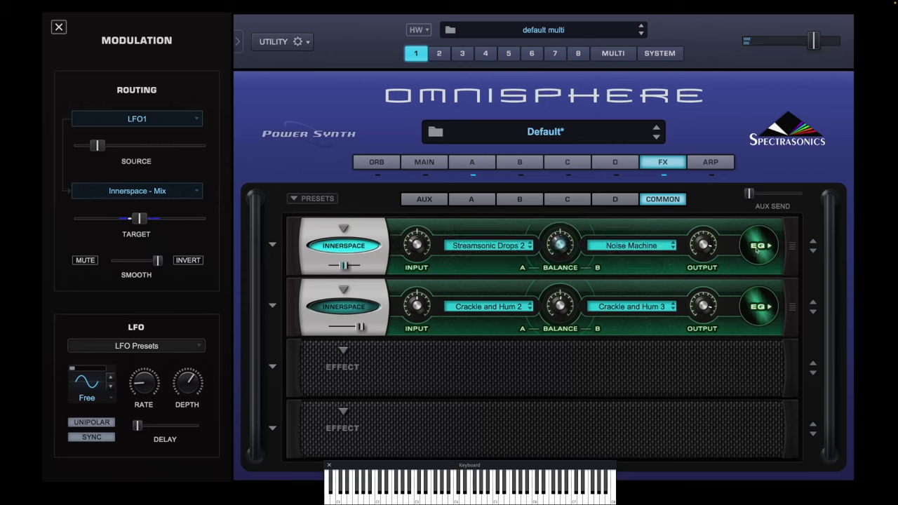
{"action": "left_click", "coordinate": [349, 307]}
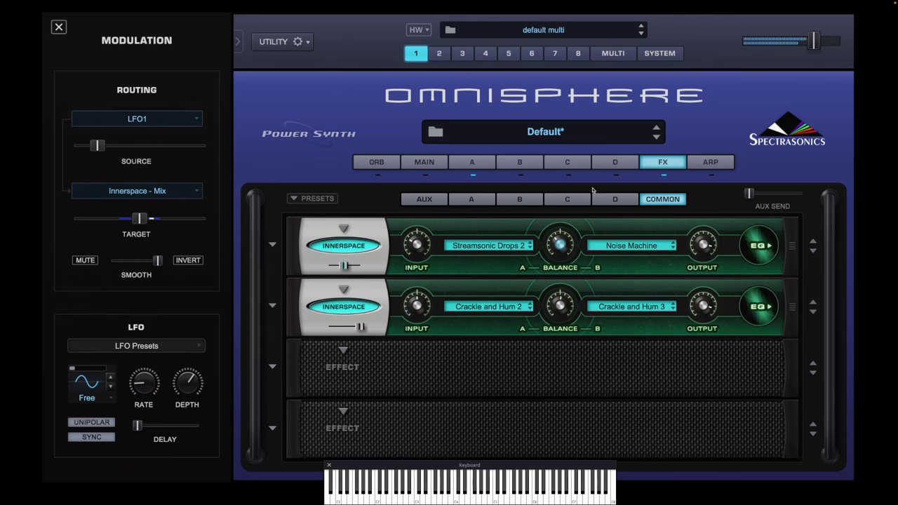
{"action": "left_click", "coordinate": [665, 176]}
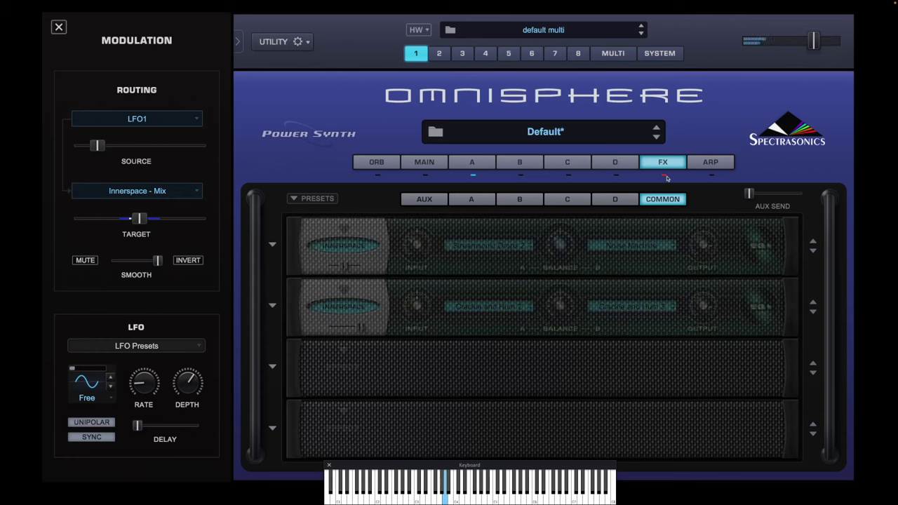
{"action": "left_click", "coordinate": [664, 177]}
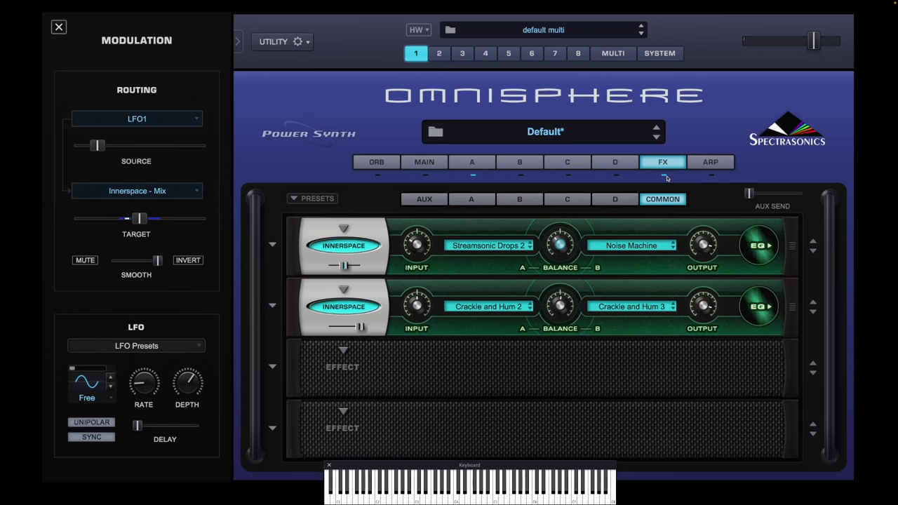
- Switch layer A's oscillator to SAMPLE and load Sirius from the RMS - Sanctuary library
{"action": "left_click", "coordinate": [472, 162]}
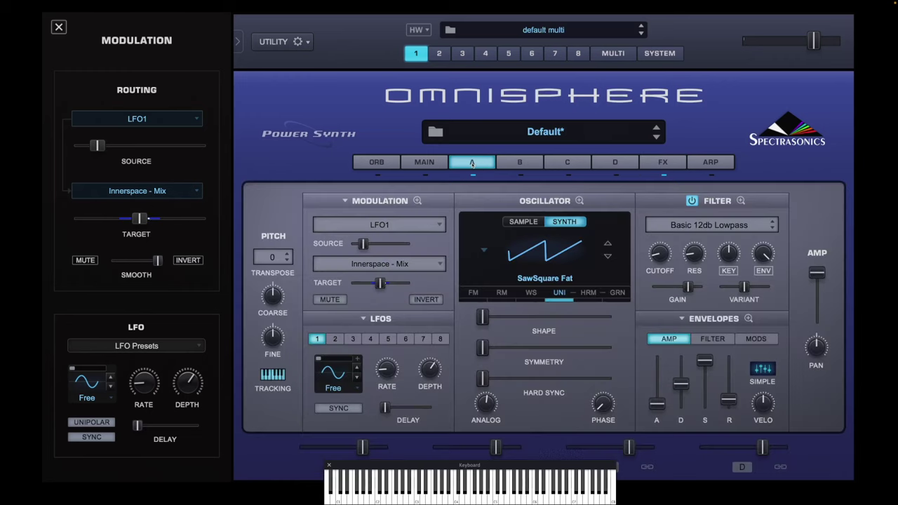
{"action": "left_click", "coordinate": [527, 221]}
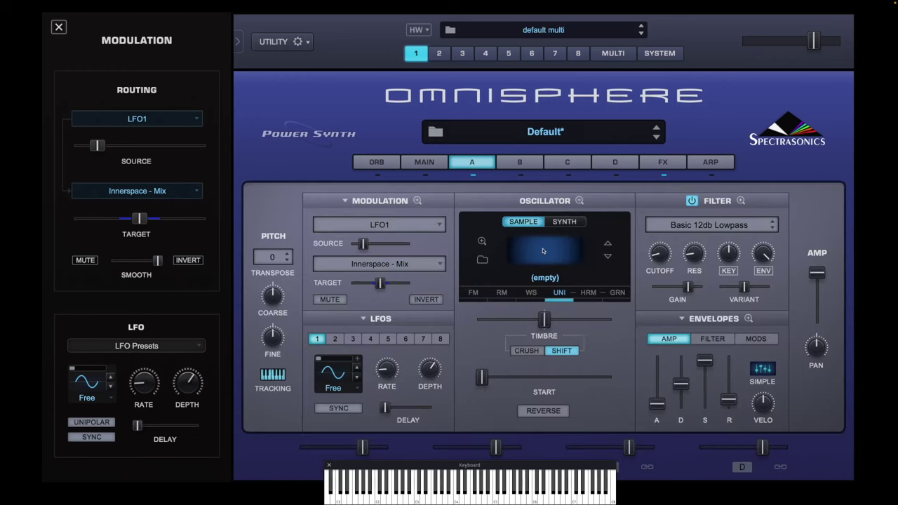
{"action": "left_click", "coordinate": [543, 251]}
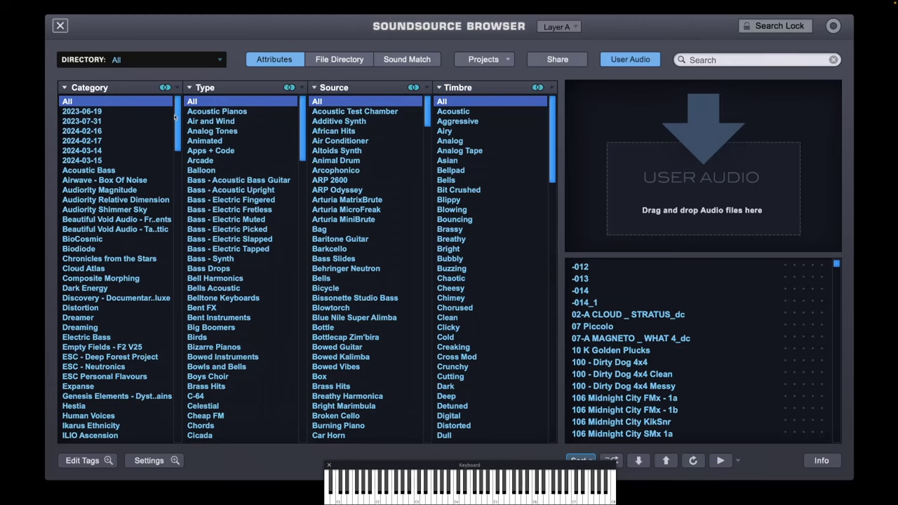
{"action": "left_click_drag", "start_coordinate": [177, 118], "coordinate": [173, 319]}
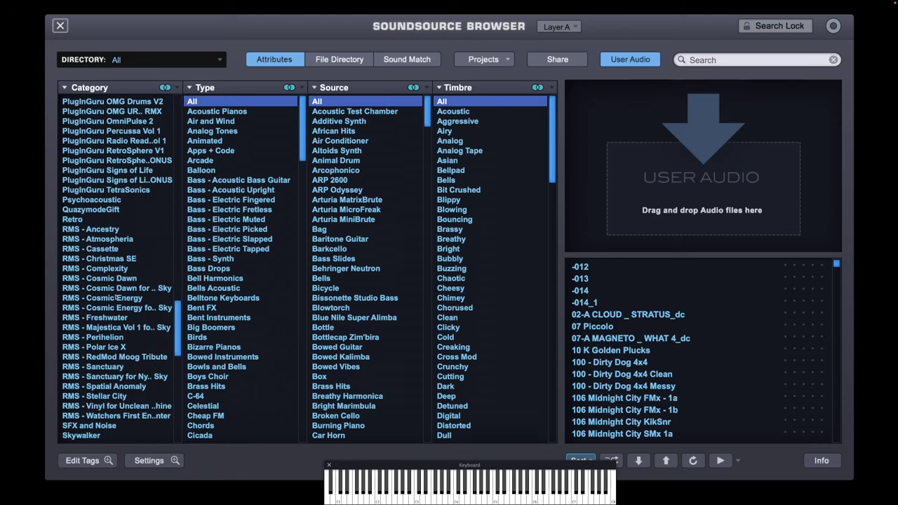
{"action": "left_click", "coordinate": [116, 367]}
{"action": "left_click_drag", "start_coordinate": [838, 267], "coordinate": [835, 406]}
{"action": "scroll", "coordinate": [651, 391], "scroll_direction": "down", "scroll_amount": 3}
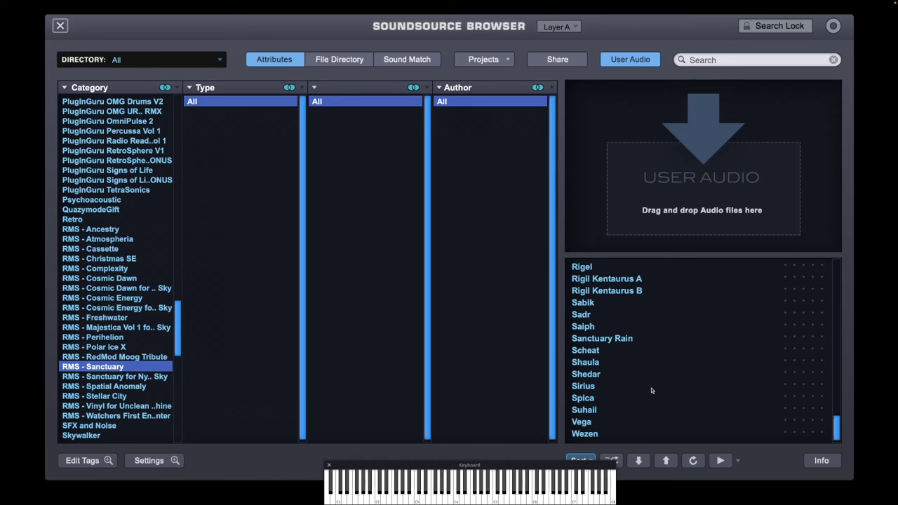
{"action": "left_click", "coordinate": [590, 387]}
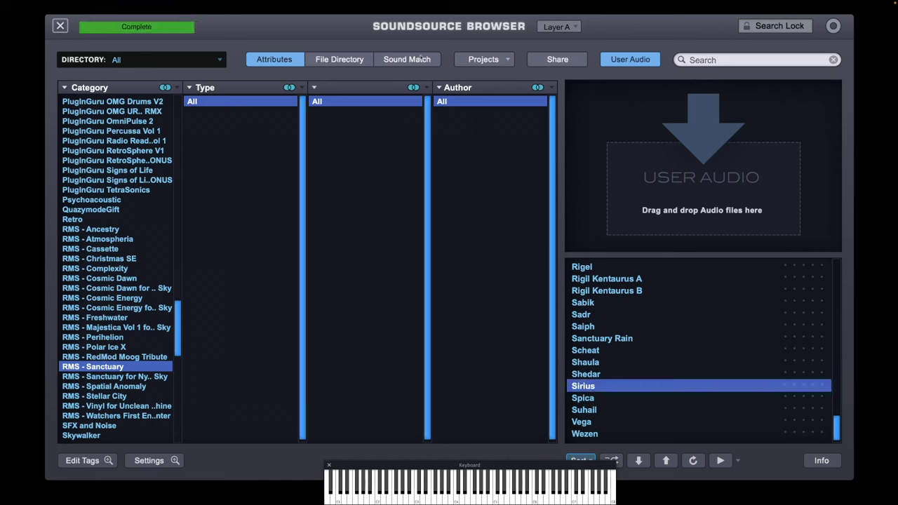
{"action": "left_click", "coordinate": [61, 25]}
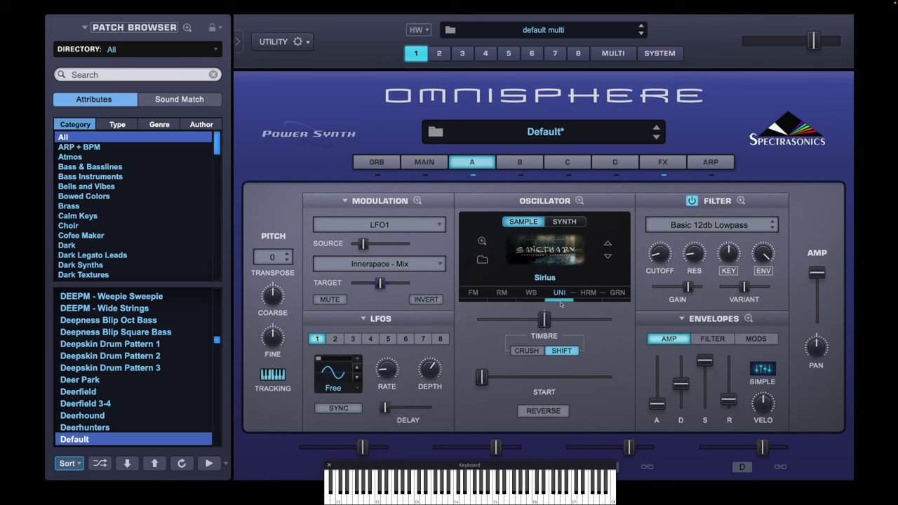
- Turn off layer A's filter and enable unison with its octave raised to +1
{"action": "left_click", "coordinate": [691, 200]}
{"action": "left_click", "coordinate": [564, 293]}
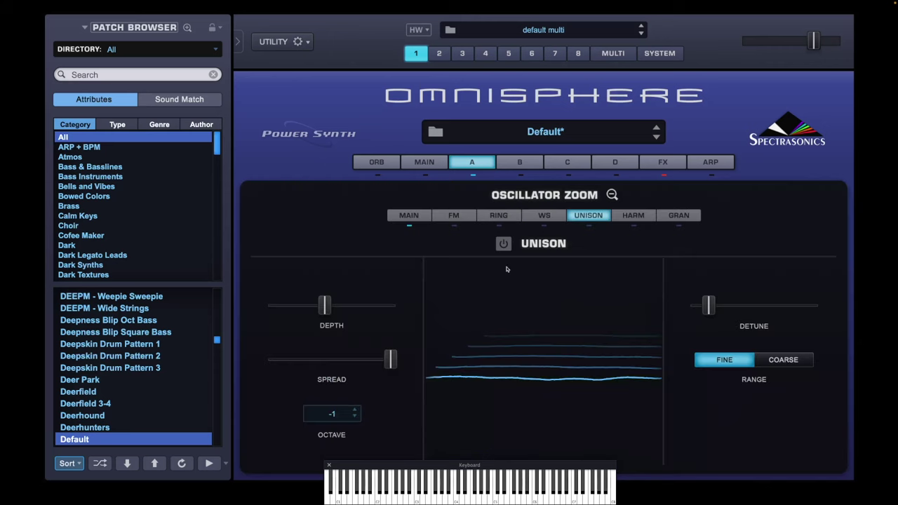
{"action": "left_click", "coordinate": [504, 244]}
{"action": "left_click", "coordinate": [354, 412]}
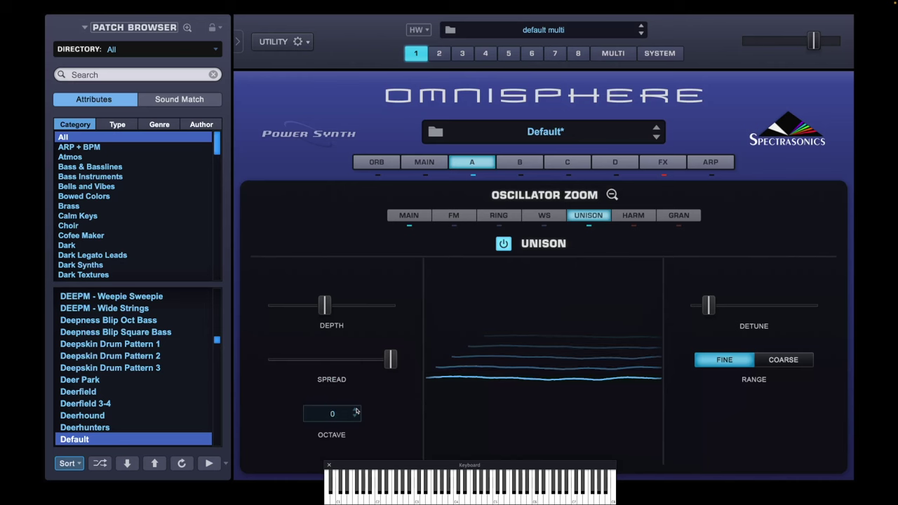
{"action": "left_click", "coordinate": [355, 411]}
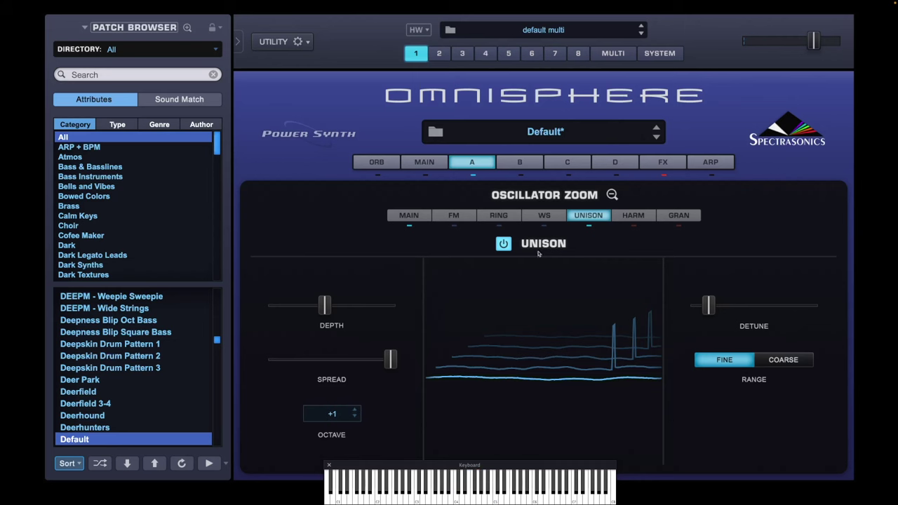
{"action": "left_click", "coordinate": [610, 197]}
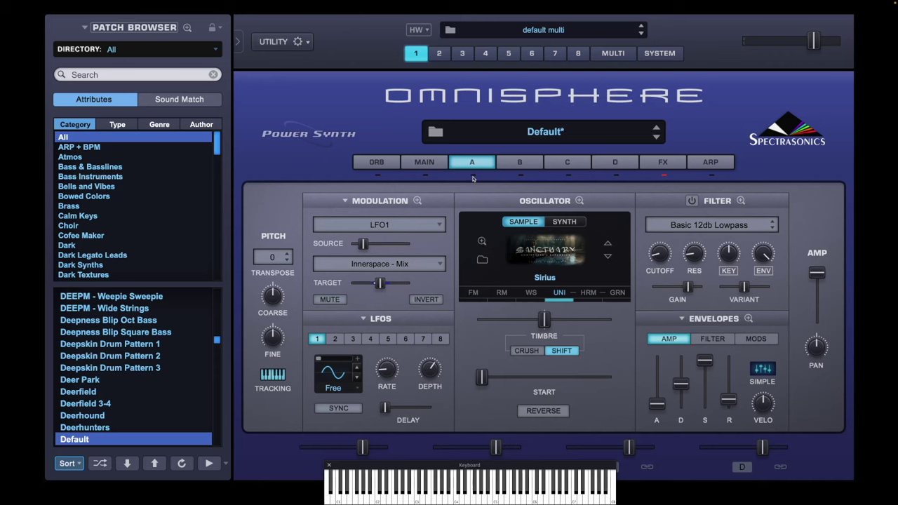
- Switch layer B's oscillator to SAMPLE playback and load the Aah soundsource
{"action": "left_click", "coordinate": [524, 167]}
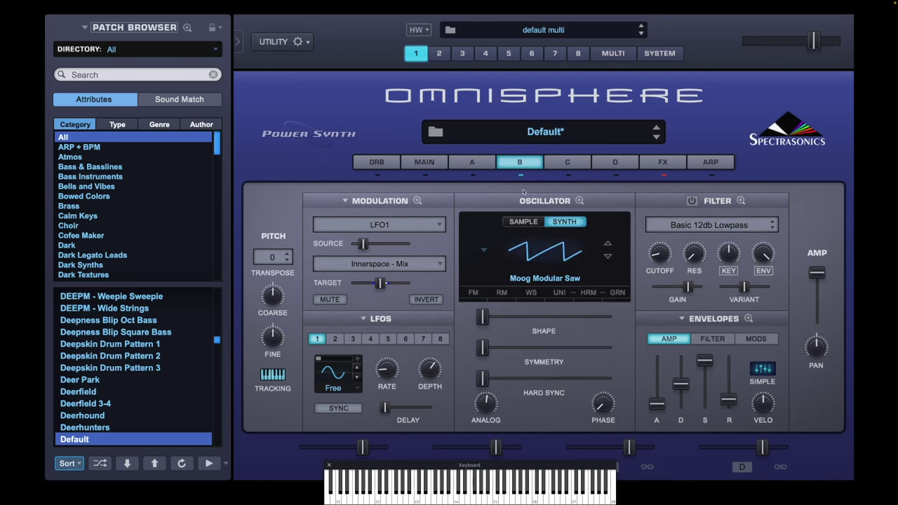
{"action": "left_click", "coordinate": [523, 223]}
{"action": "left_click", "coordinate": [544, 253]}
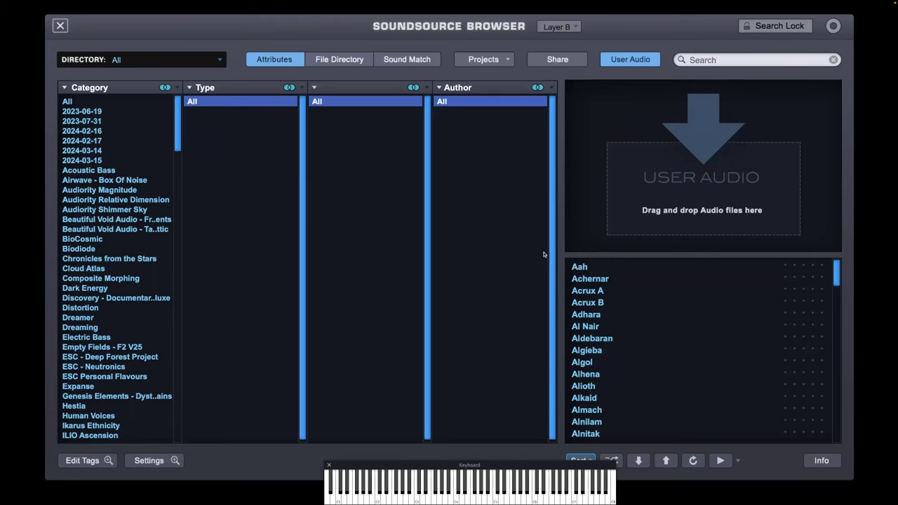
{"action": "left_click", "coordinate": [61, 26]}
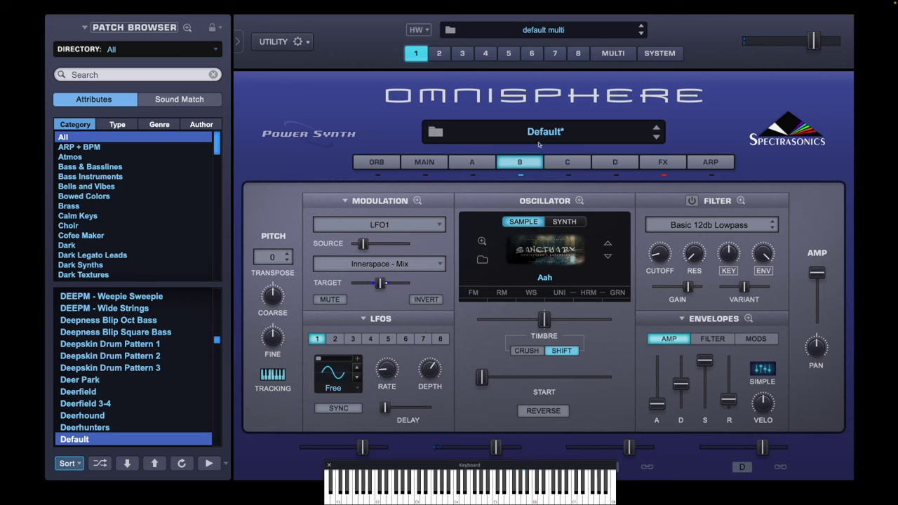
- Engage granular on layer B's Aah oscillator, then return to layer A's page
{"action": "left_click", "coordinate": [624, 300]}
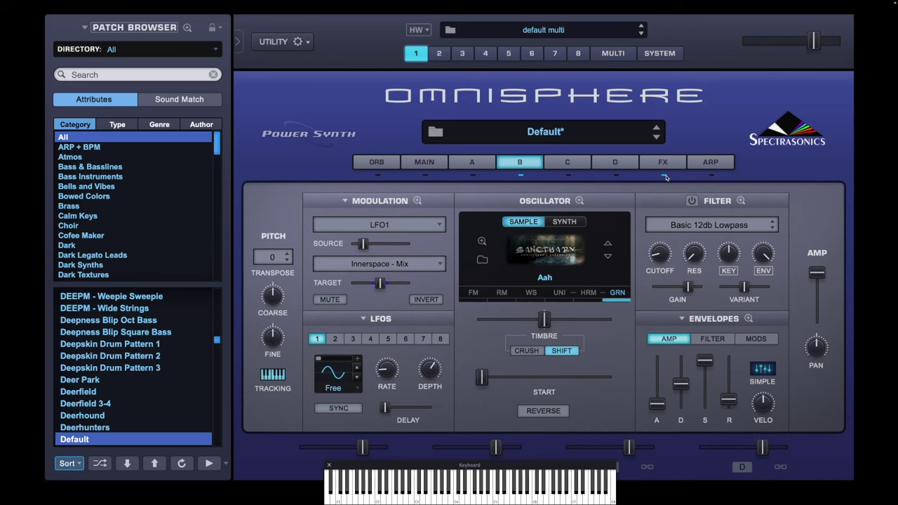
{"action": "left_click", "coordinate": [474, 168]}
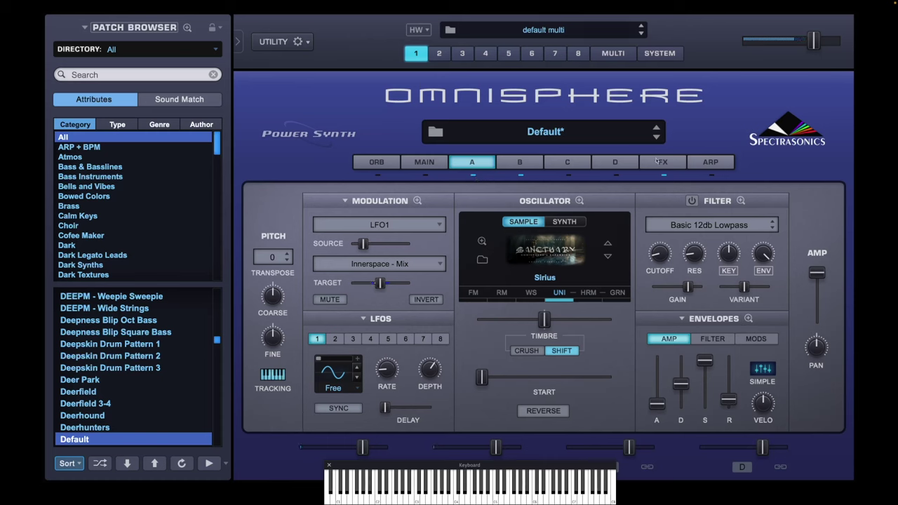
- Adjust layer B's filter resonance, then return to layer A's Sirius page
{"action": "left_click", "coordinate": [544, 160]}
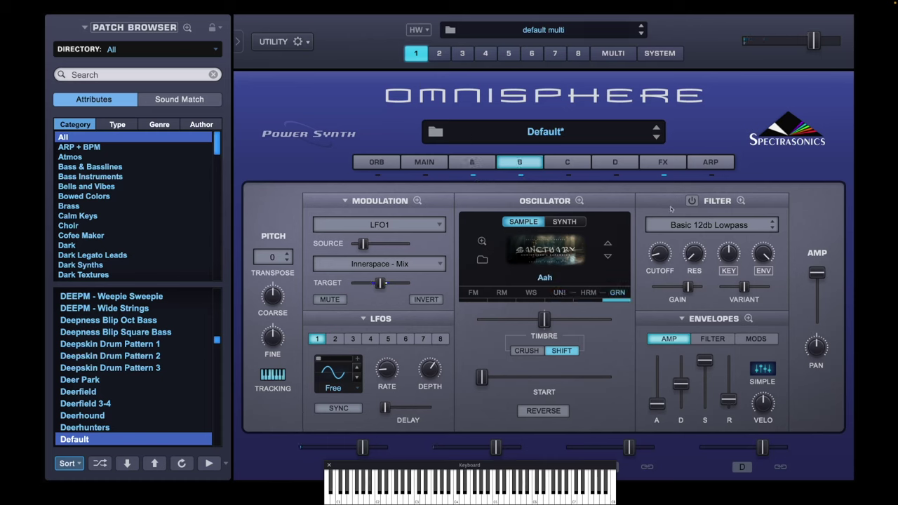
{"action": "left_click_drag", "start_coordinate": [694, 256], "coordinate": [663, 241]}
{"action": "left_click", "coordinate": [472, 162]}
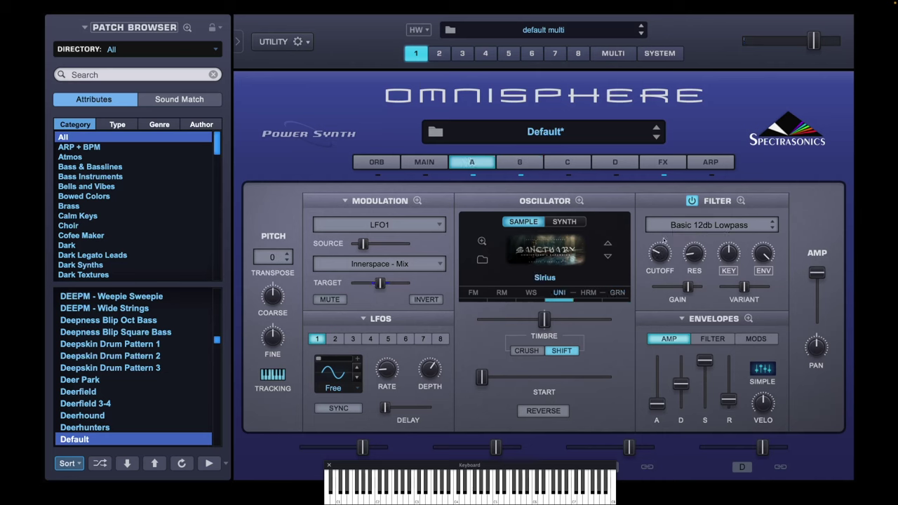